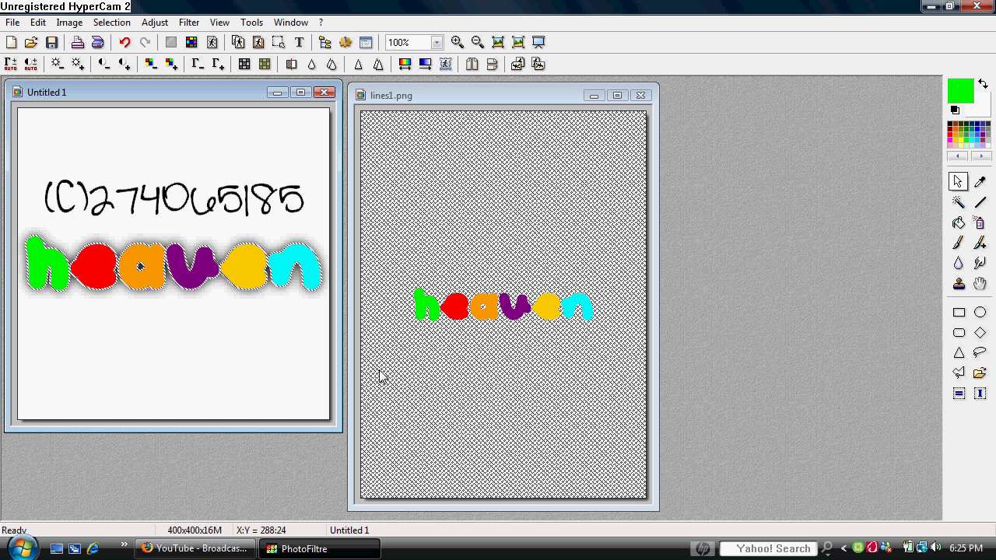
# - Undo the coloured 'heaven' paste on lines1.png with Ctrl+Z
pyautogui.click(430, 295)
pyautogui.hotkey('ctrl', 'z')
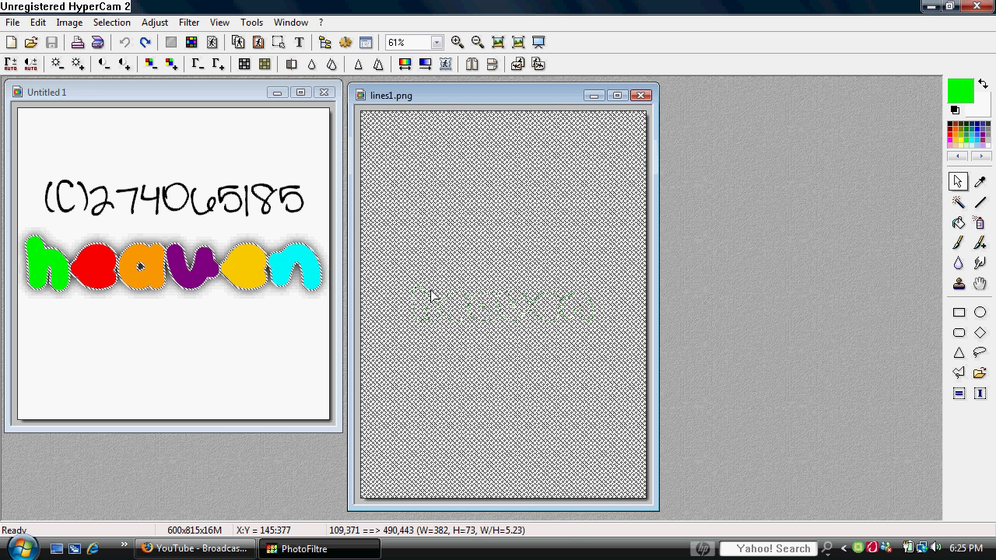
# - Select all of Untitled 1 and clear it to a blank white image
pyautogui.click(223, 140)
pyautogui.hotkey('ctrl', 'a')
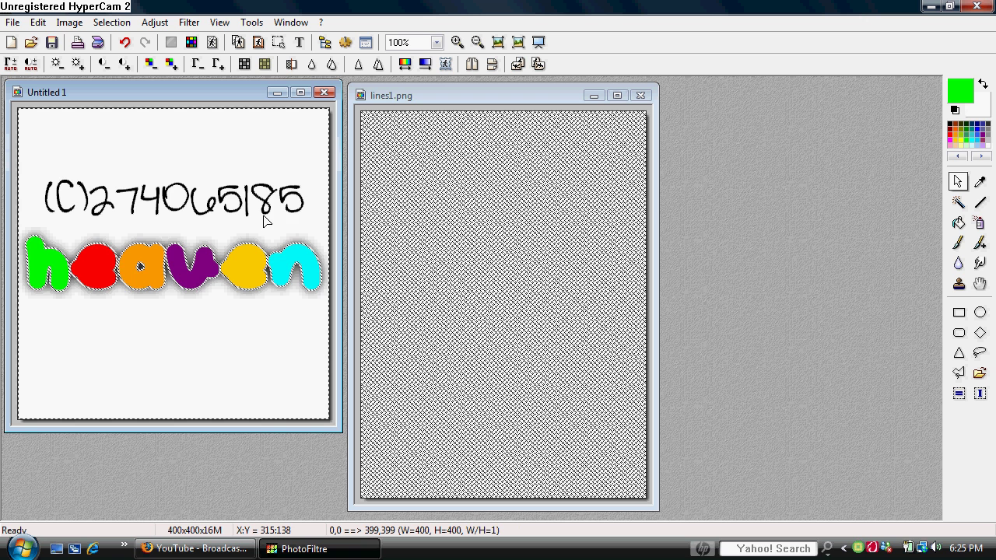
pyautogui.rightClick(263, 218)
pyautogui.click(305, 320)
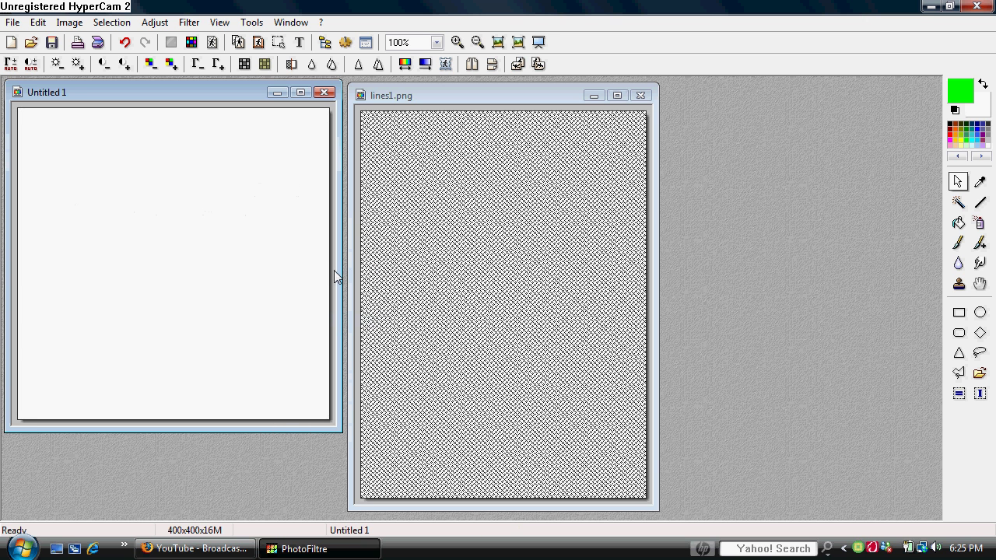
# - Set up the text 'heaven' in HoneyUltra font at size 58
pyautogui.click(299, 43)
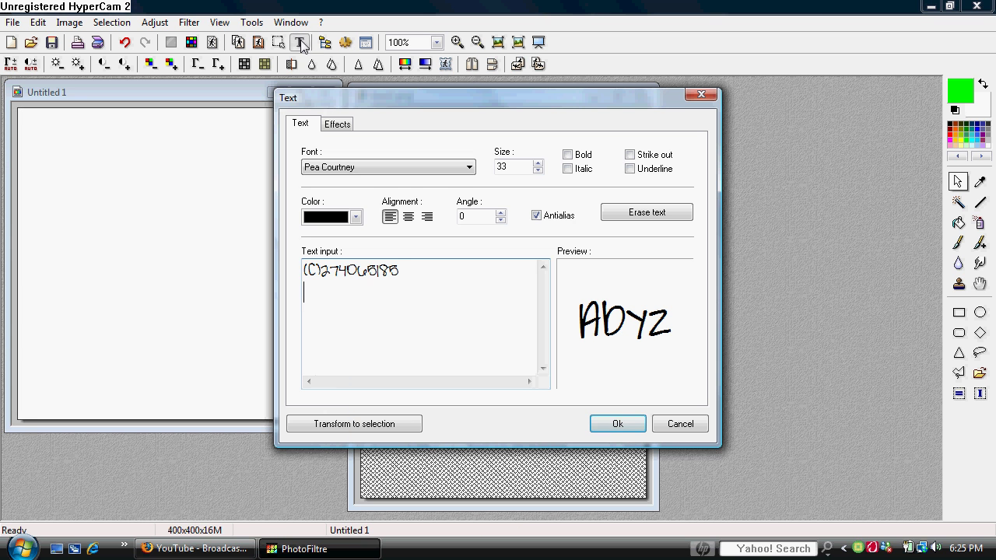
pyautogui.moveTo(420, 276); pyautogui.dragTo(209, 218)
pyautogui.write('nea')
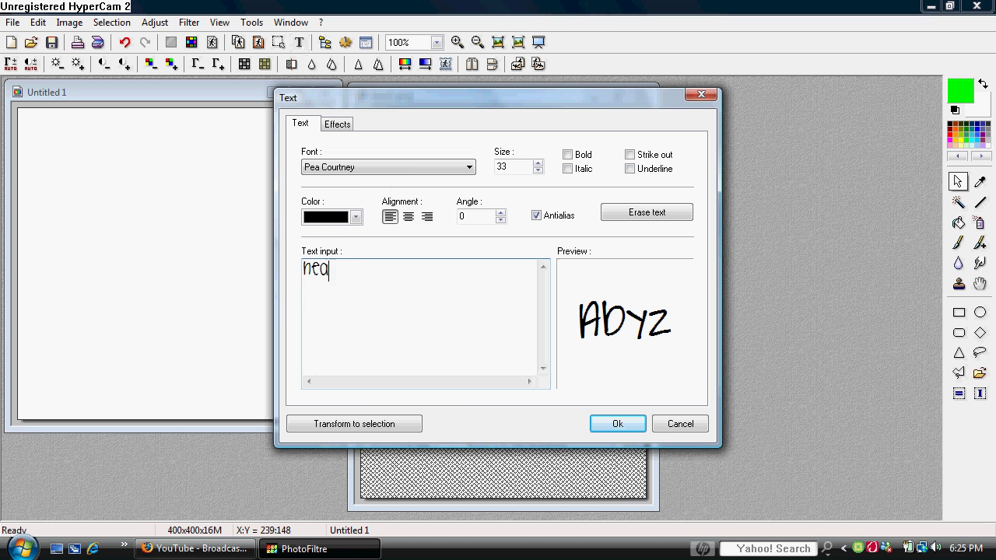
pyautogui.click(391, 167)
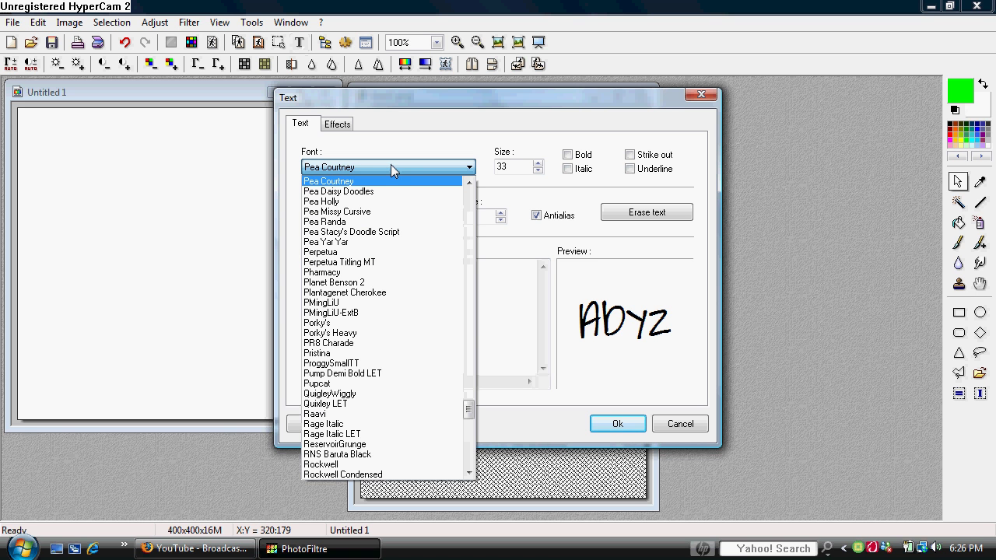
pyautogui.press('h')
pyautogui.press('o')
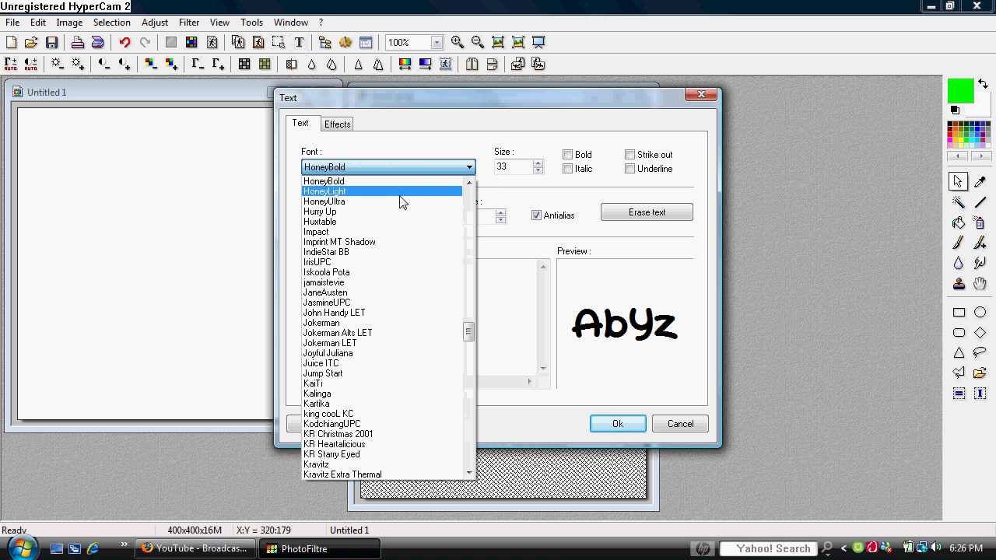
pyautogui.click(438, 191)
pyautogui.press('Tab')
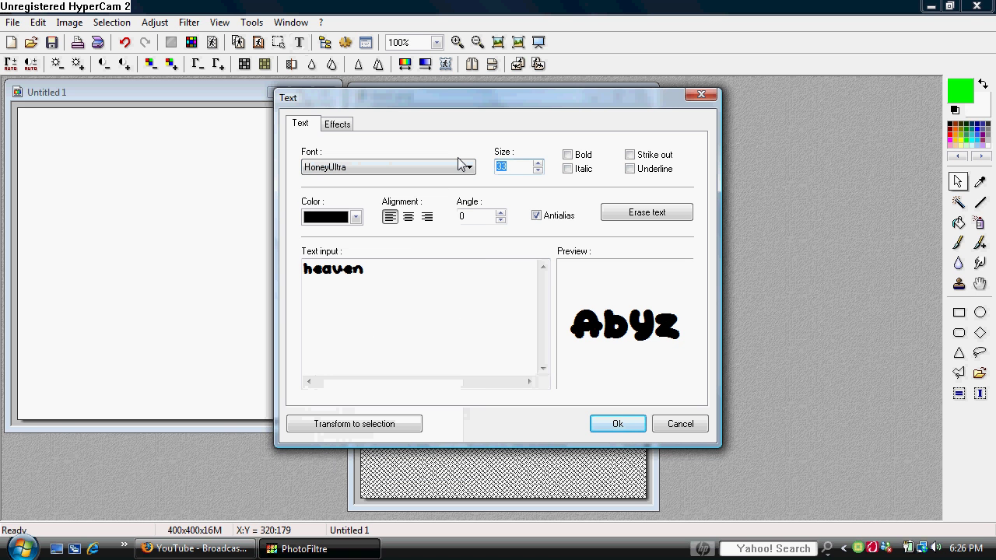
pyautogui.write('58')
pyautogui.click(618, 421)
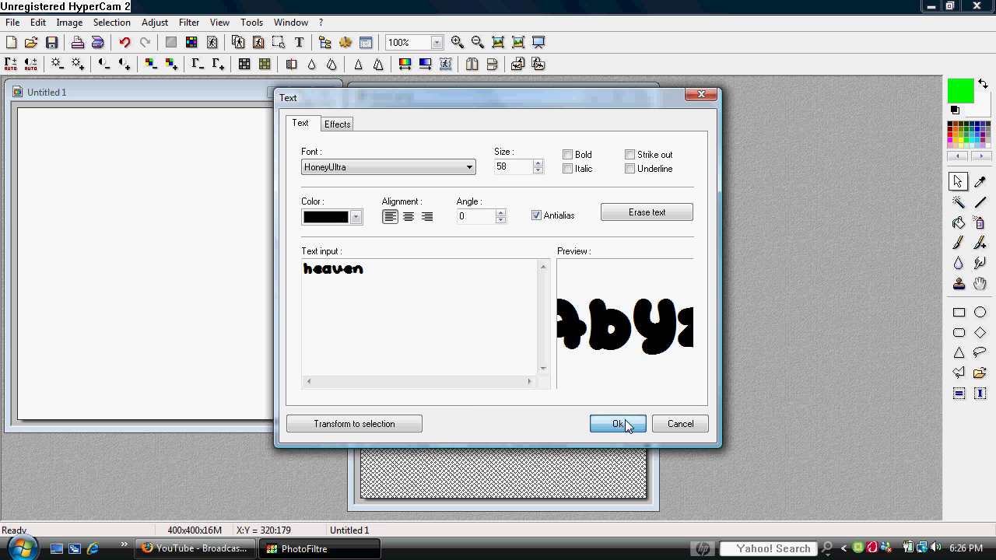
# - Place the 'heaven' text and validate it into the Untitled 1 image
pyautogui.click(618, 424)
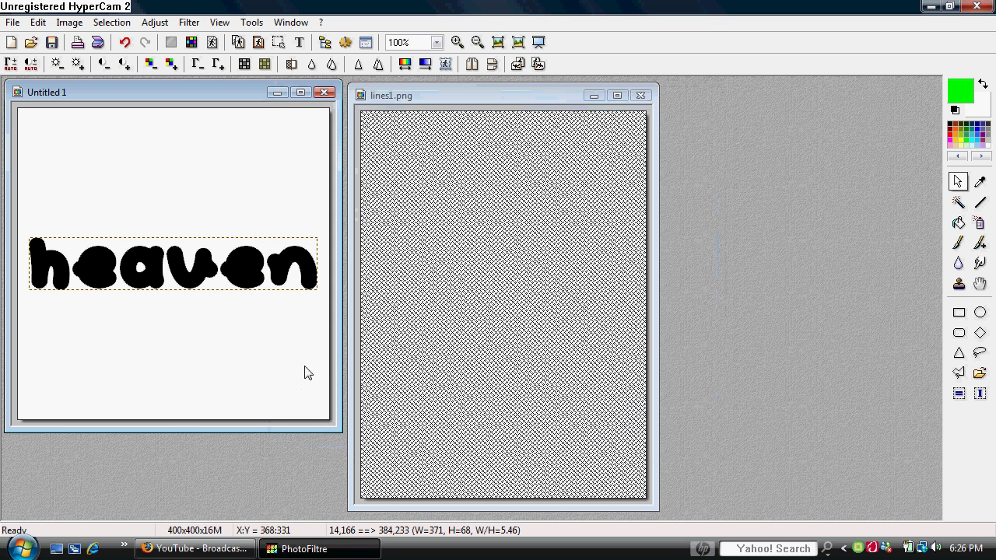
pyautogui.rightClick(260, 272)
pyautogui.click(273, 281)
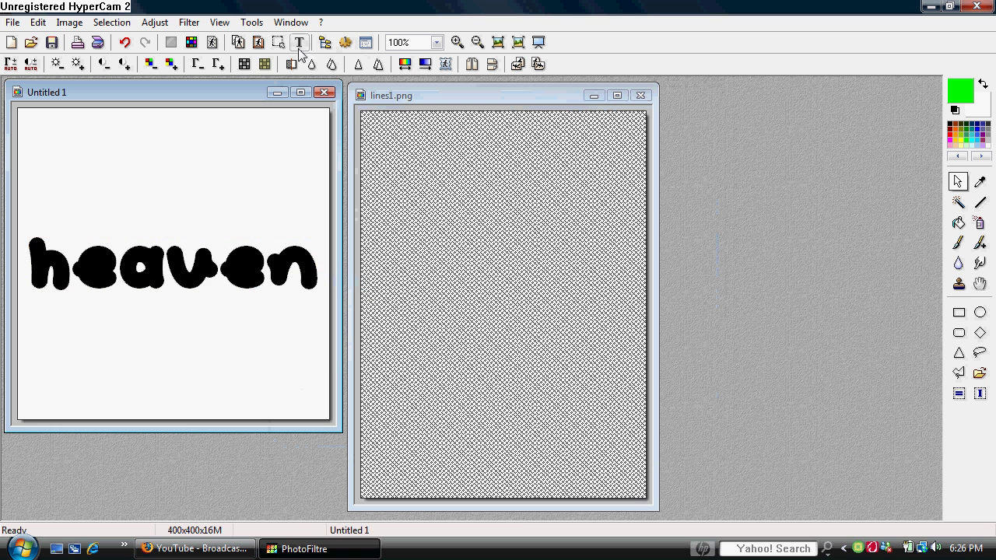
# - Magic-wand the letter h and fill it with solid cyan, no outline
pyautogui.click(957, 203)
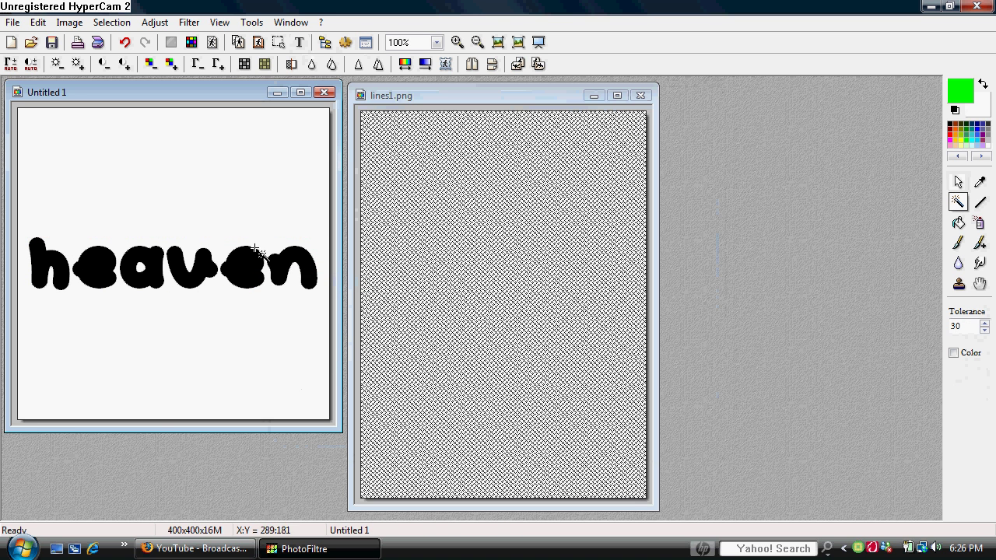
pyautogui.click(45, 258)
pyautogui.rightClick(49, 258)
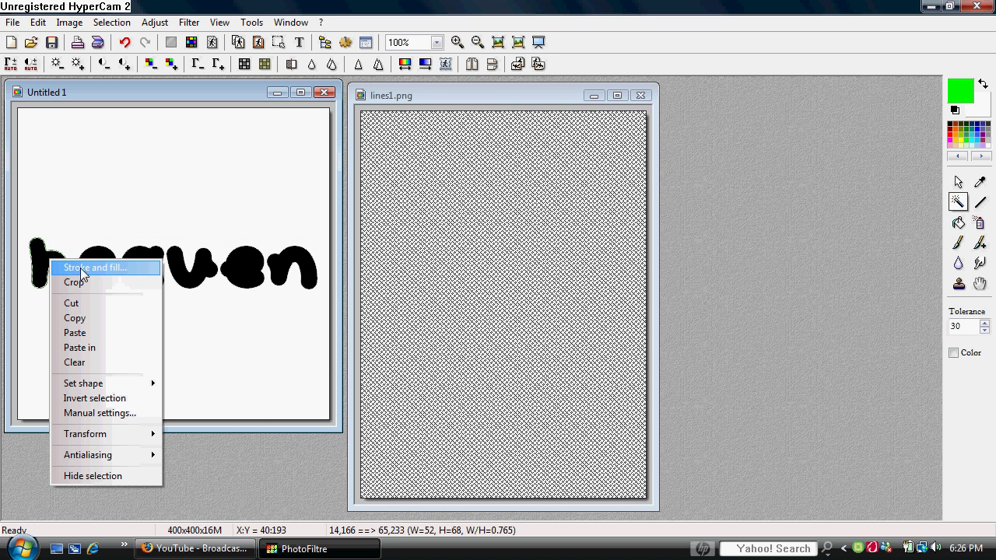
pyautogui.click(127, 273)
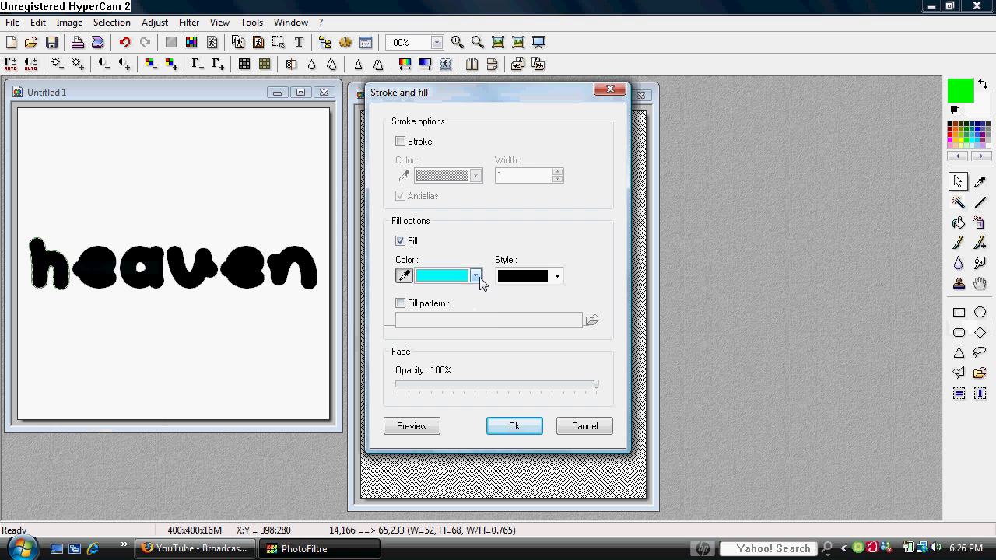
pyautogui.click(556, 277)
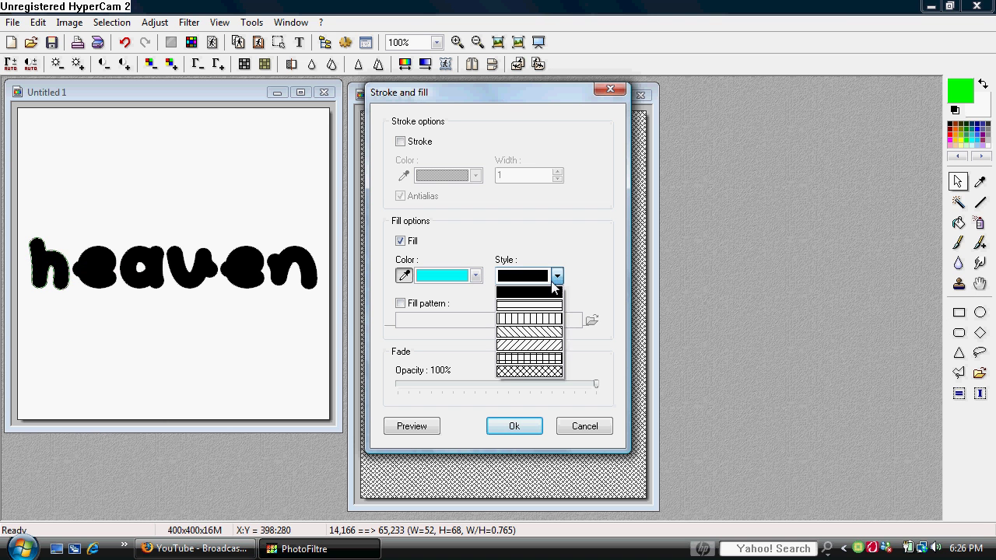
pyautogui.click(556, 277)
pyautogui.click(416, 145)
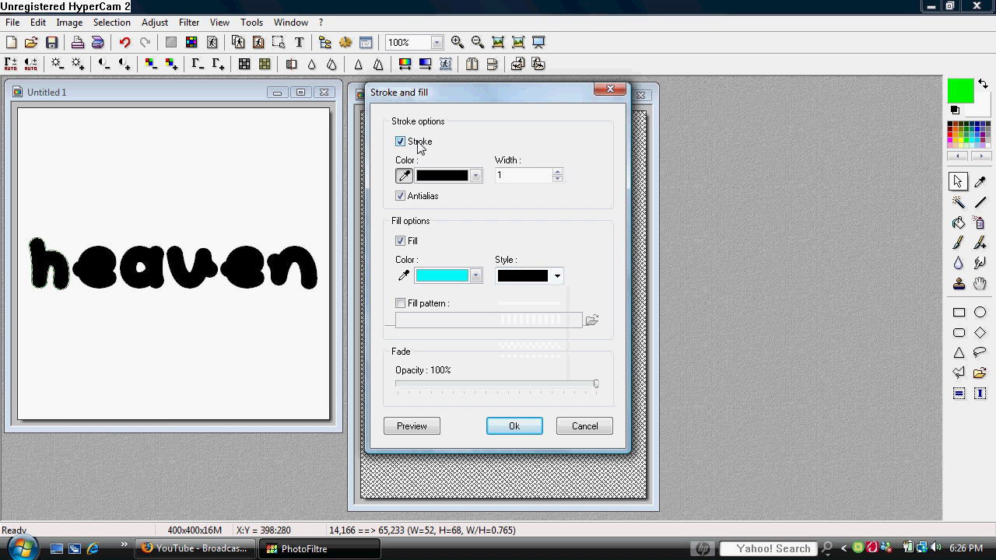
pyautogui.click(418, 146)
pyautogui.click(515, 427)
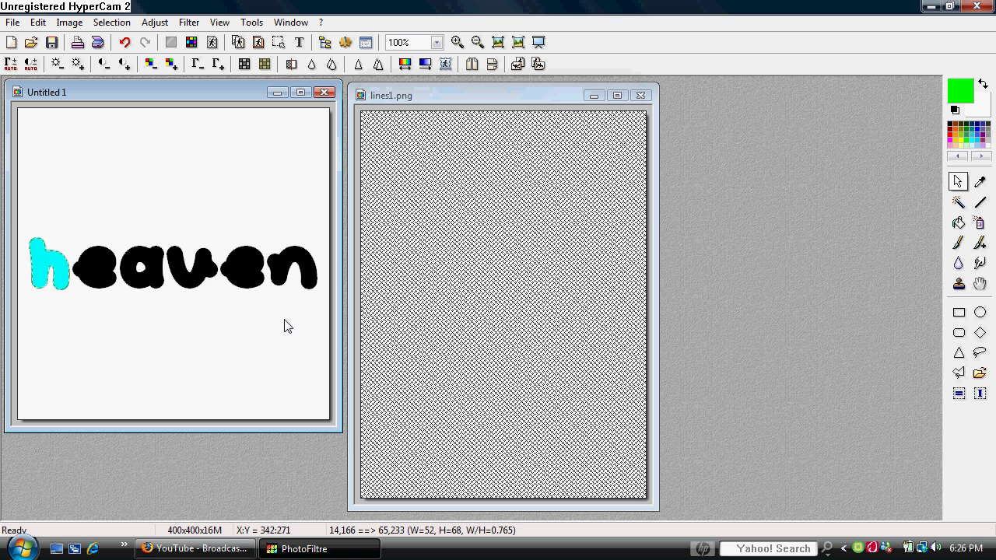
# - Magic-wand the first e and fill it green
pyautogui.click(958, 202)
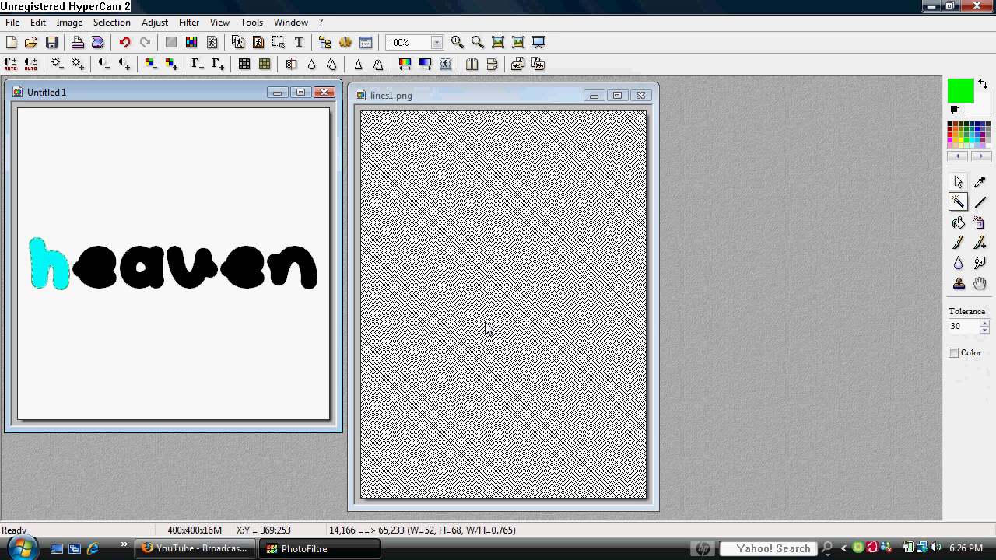
pyautogui.click(101, 269)
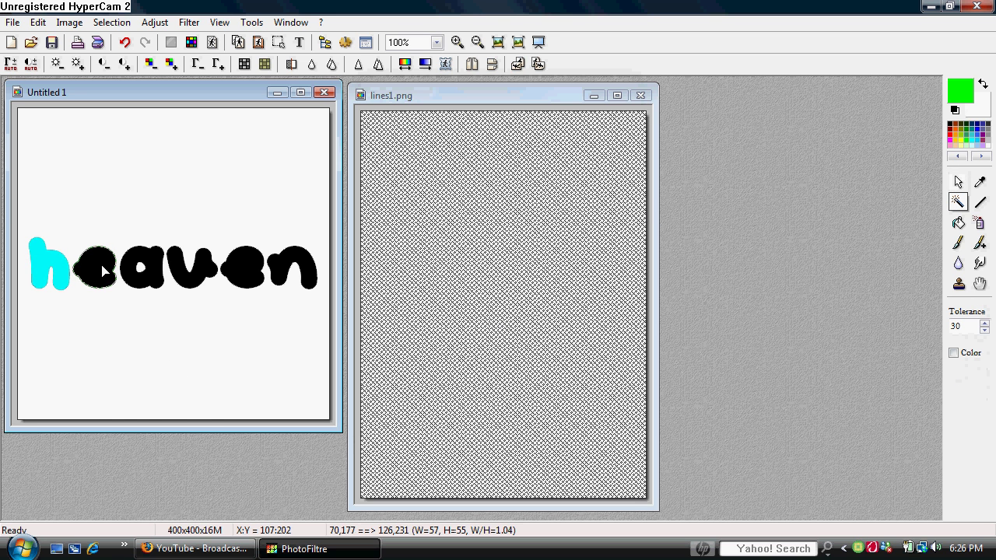
pyautogui.rightClick(101, 266)
pyautogui.click(117, 275)
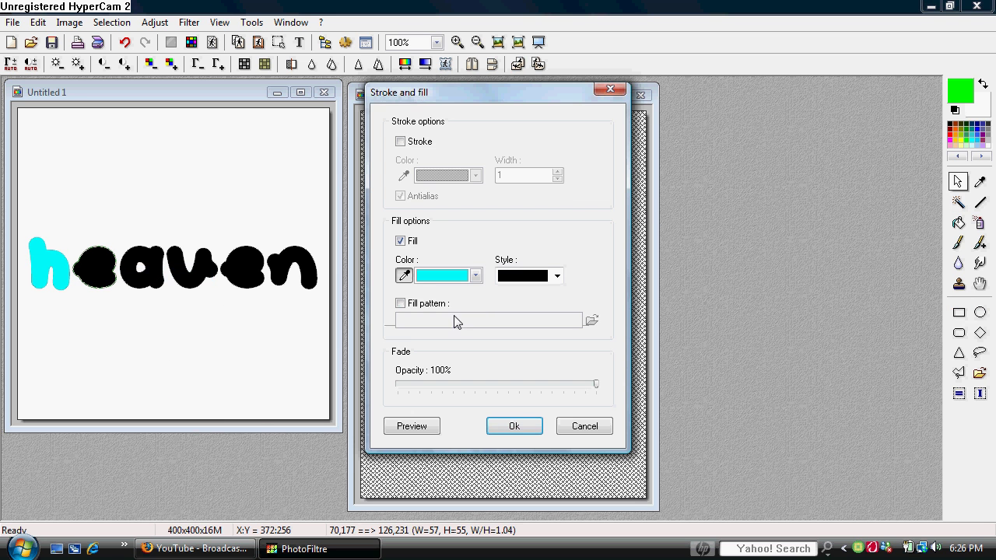
pyautogui.click(477, 276)
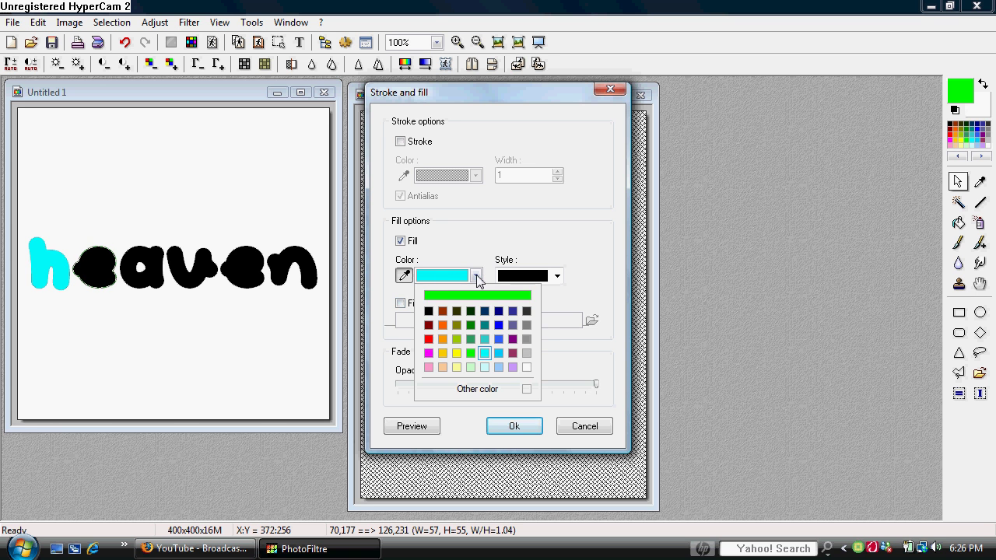
pyautogui.click(460, 294)
pyautogui.click(513, 426)
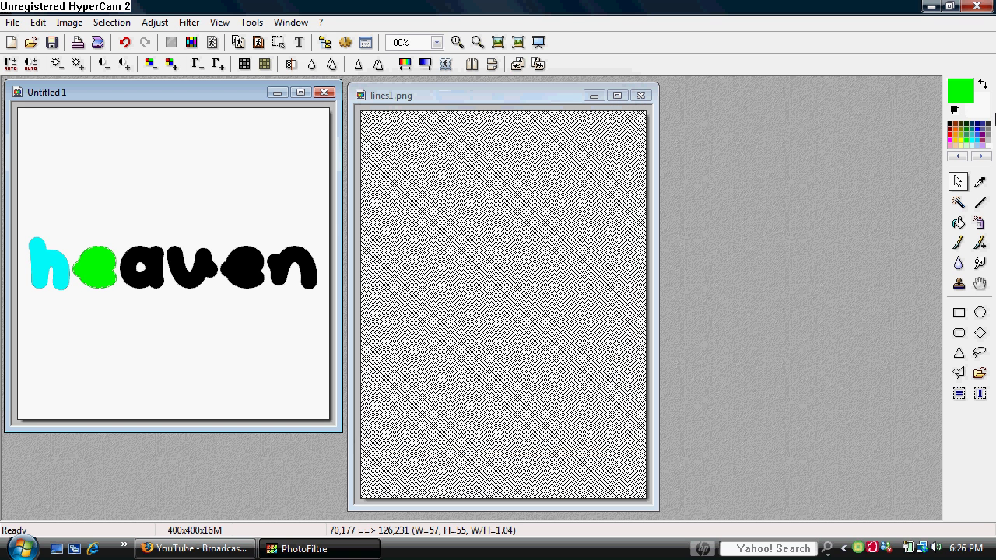
# - Magic-wand the letter a and fill it red
pyautogui.click(958, 202)
pyautogui.click(155, 269)
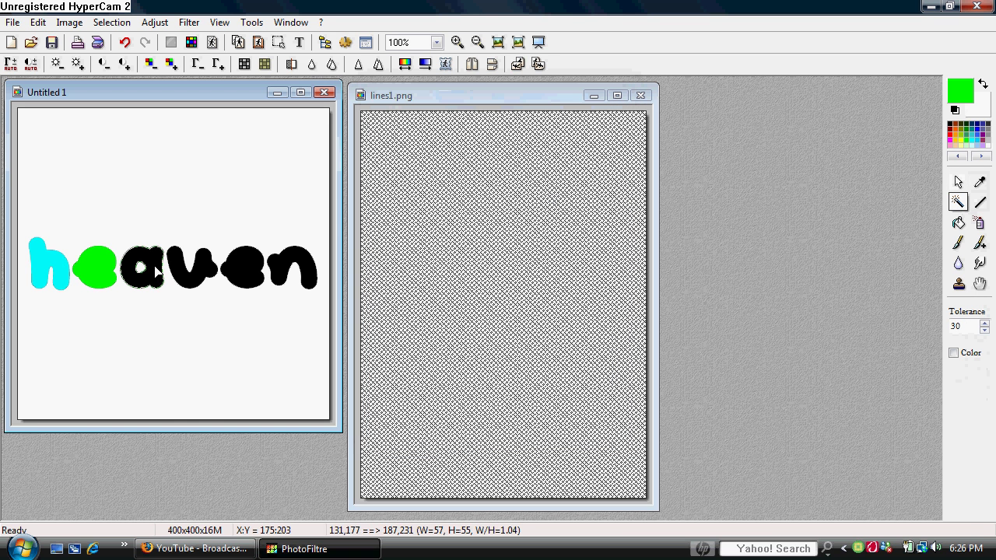
pyautogui.rightClick(160, 266)
pyautogui.click(187, 275)
pyautogui.click(476, 276)
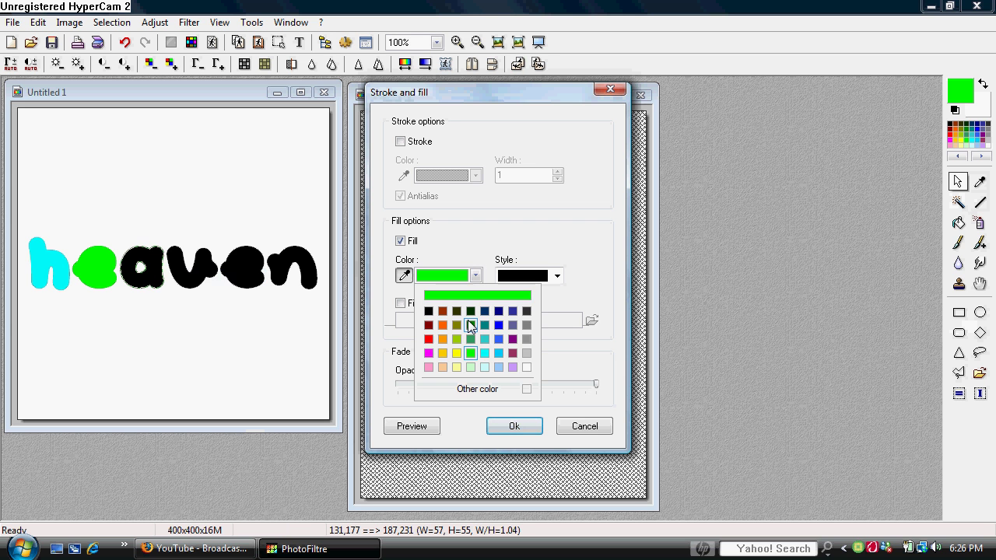
pyautogui.click(428, 339)
pyautogui.click(498, 425)
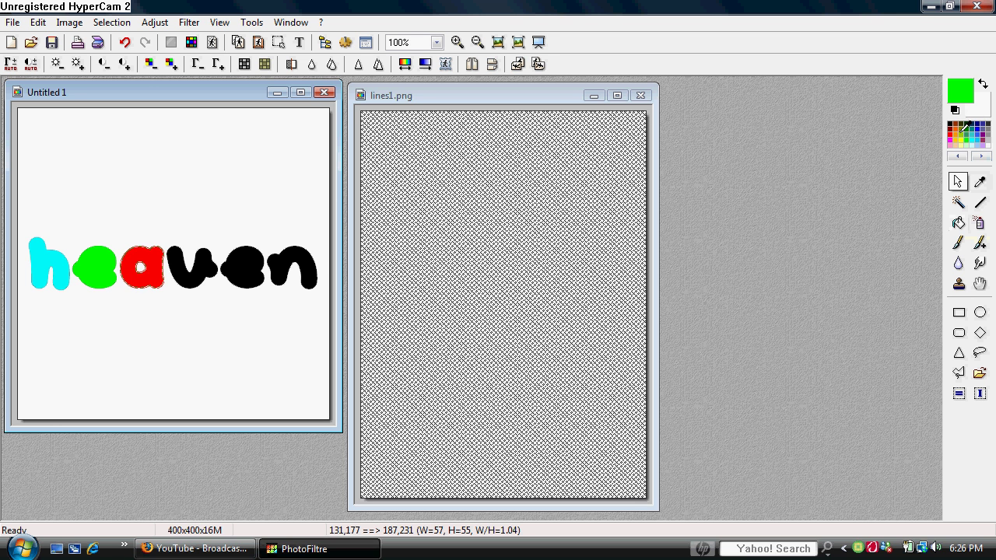
# - Magic-wand the letter v and fill it purple
pyautogui.click(958, 201)
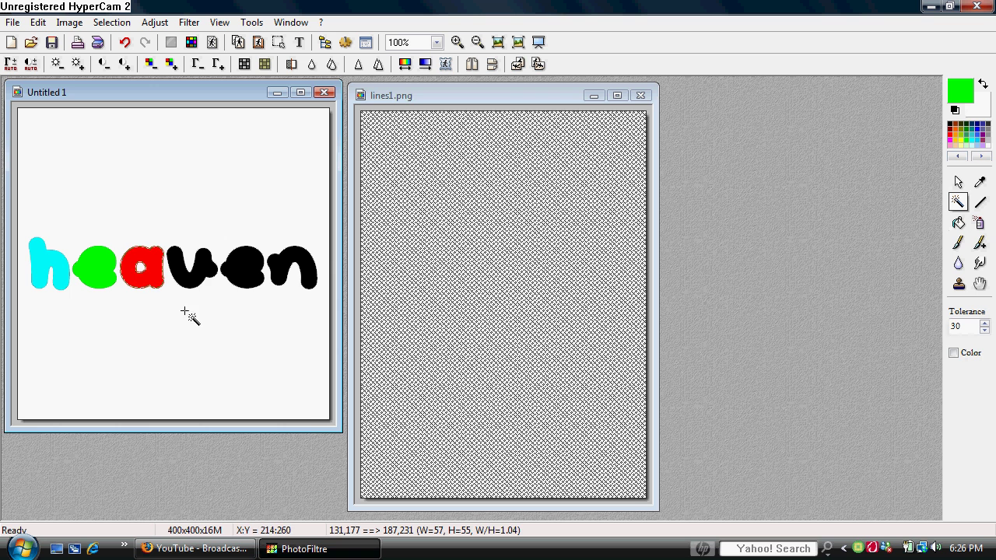
pyautogui.click(196, 277)
pyautogui.rightClick(197, 272)
pyautogui.click(214, 280)
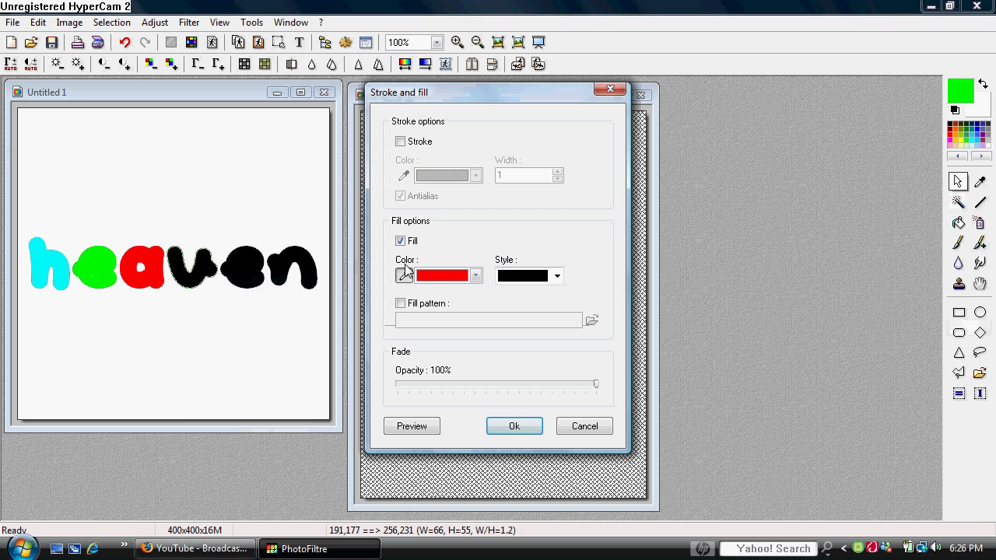
pyautogui.click(475, 275)
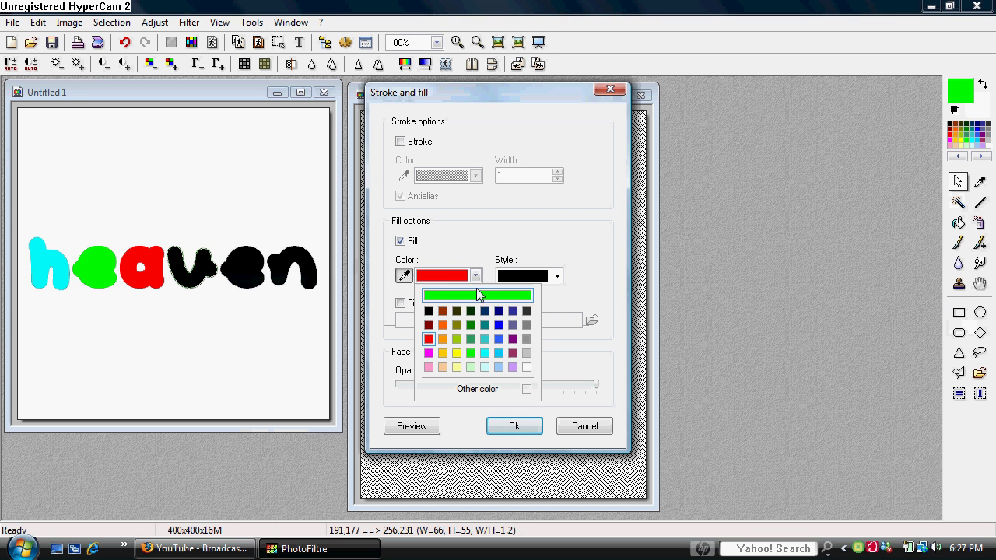
pyautogui.click(513, 353)
pyautogui.click(510, 425)
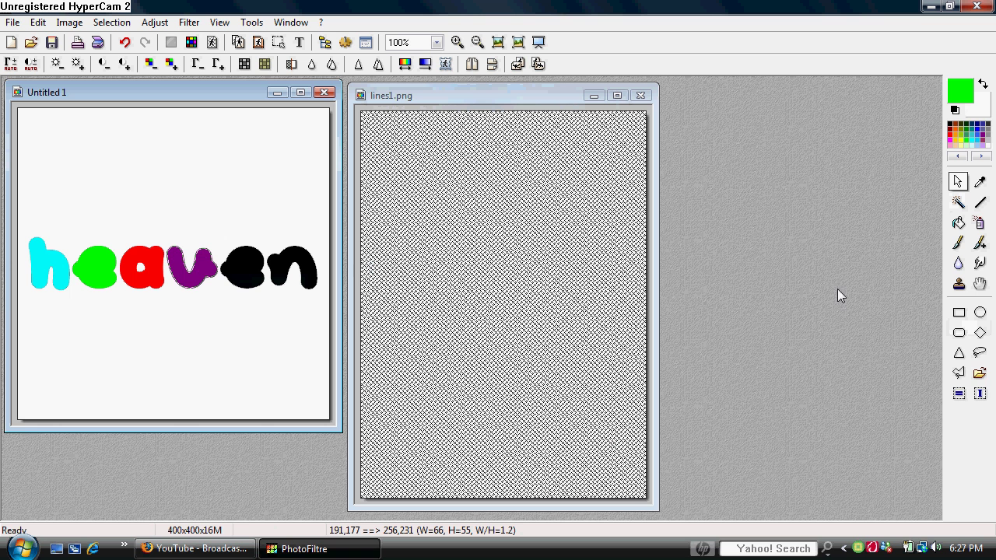
# - Magic-wand the second e and fill it orange
pyautogui.click(958, 202)
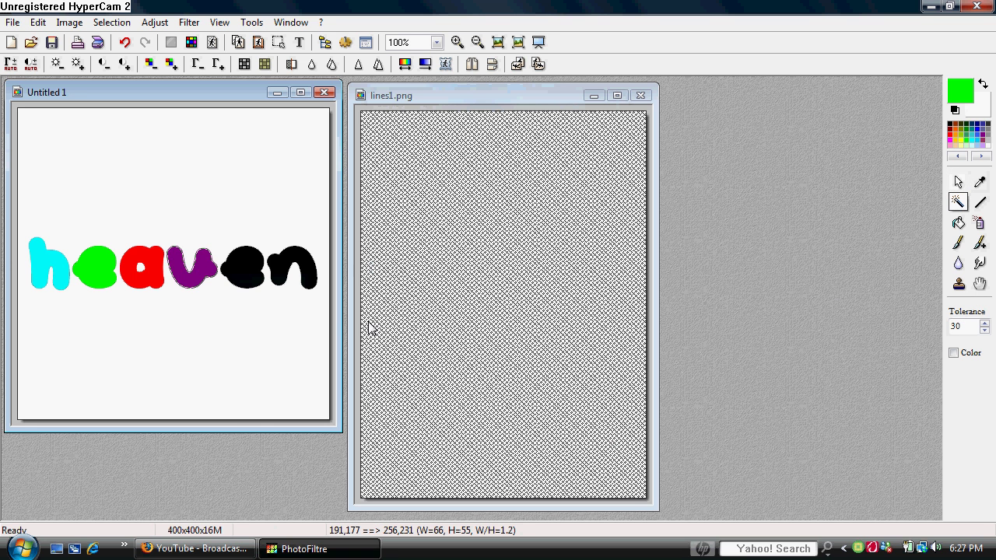
pyautogui.click(232, 272)
pyautogui.rightClick(232, 272)
pyautogui.click(268, 279)
pyautogui.click(475, 275)
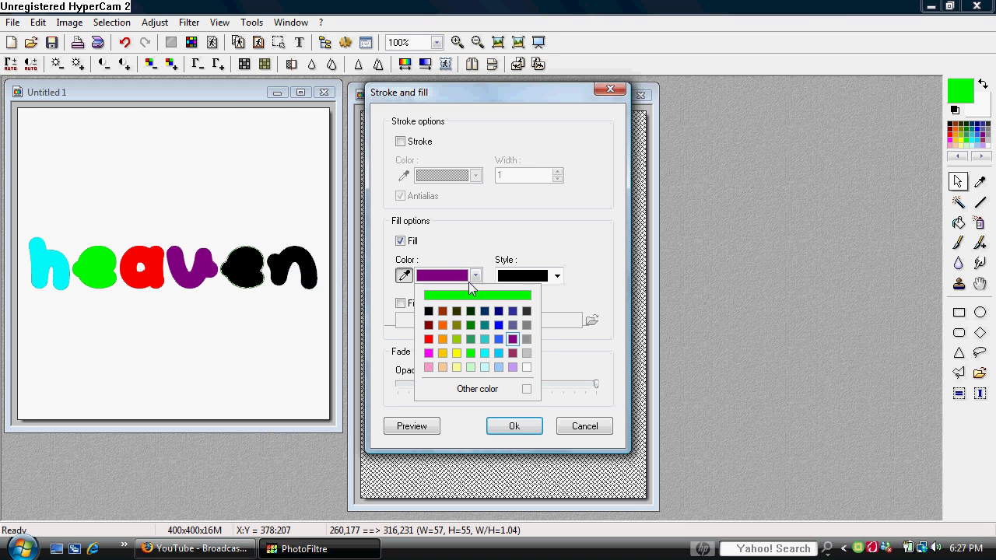
pyautogui.click(441, 341)
pyautogui.click(509, 424)
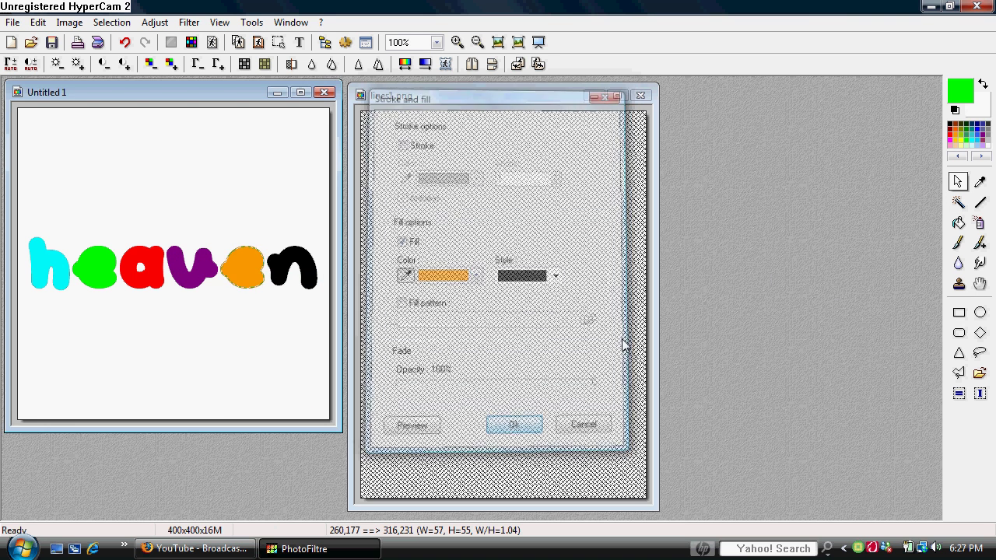
# - Fill the letter n yellow and clear the selection
pyautogui.click(958, 202)
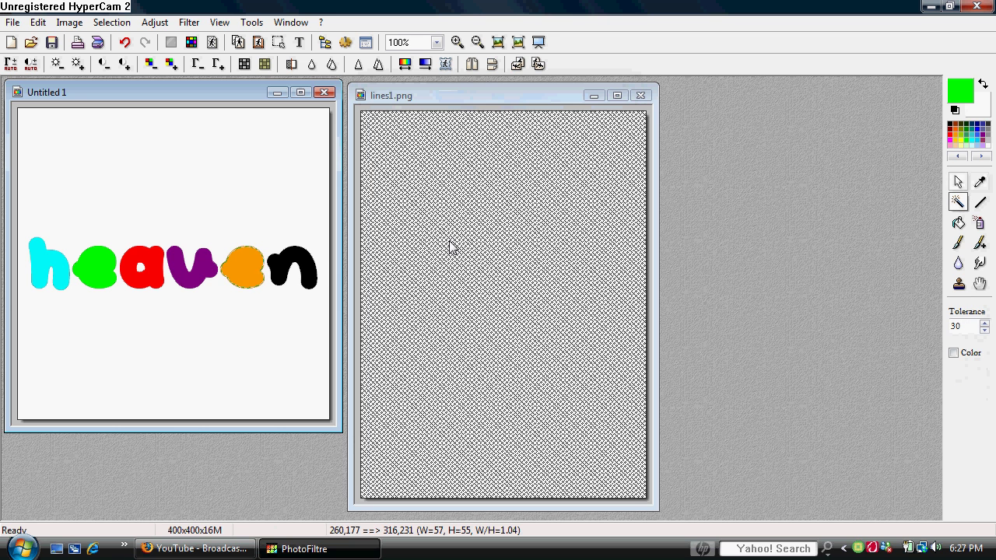
pyautogui.click(274, 264)
pyautogui.rightClick(275, 262)
pyautogui.click(311, 270)
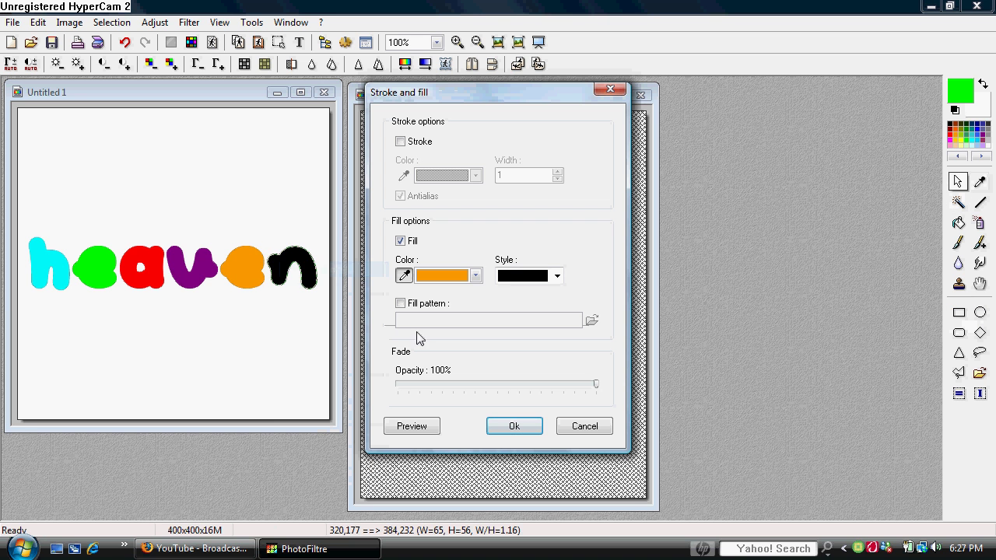
pyautogui.click(475, 276)
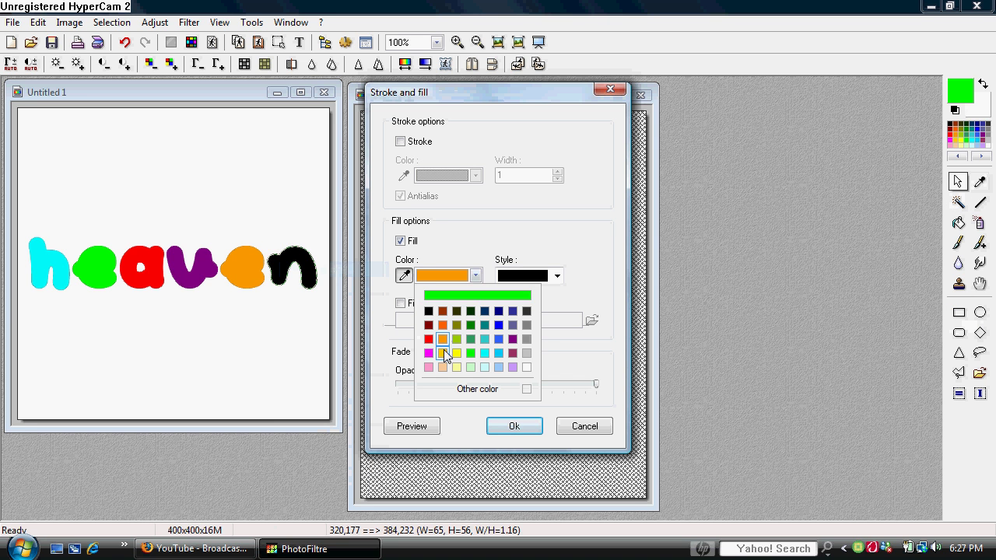
pyautogui.click(449, 356)
pyautogui.click(510, 425)
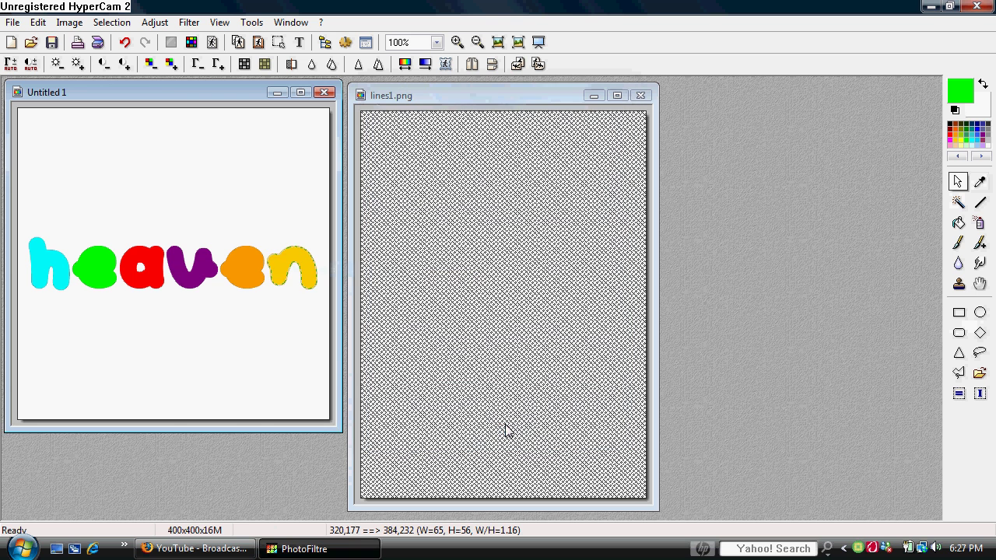
pyautogui.click(285, 242)
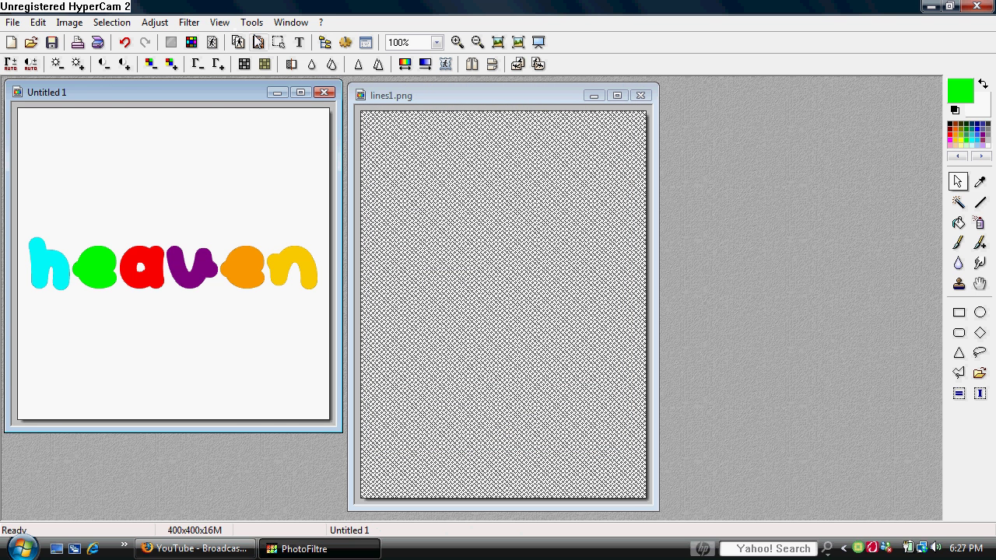
# - Turn the heaven text into a selection and apply a blurred Progressive contour
pyautogui.click(301, 43)
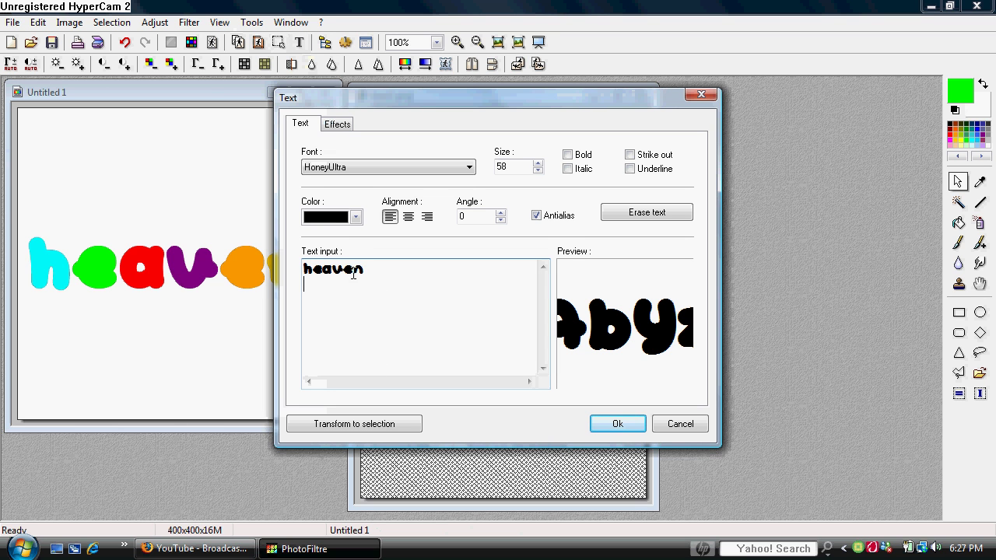
pyautogui.click(403, 433)
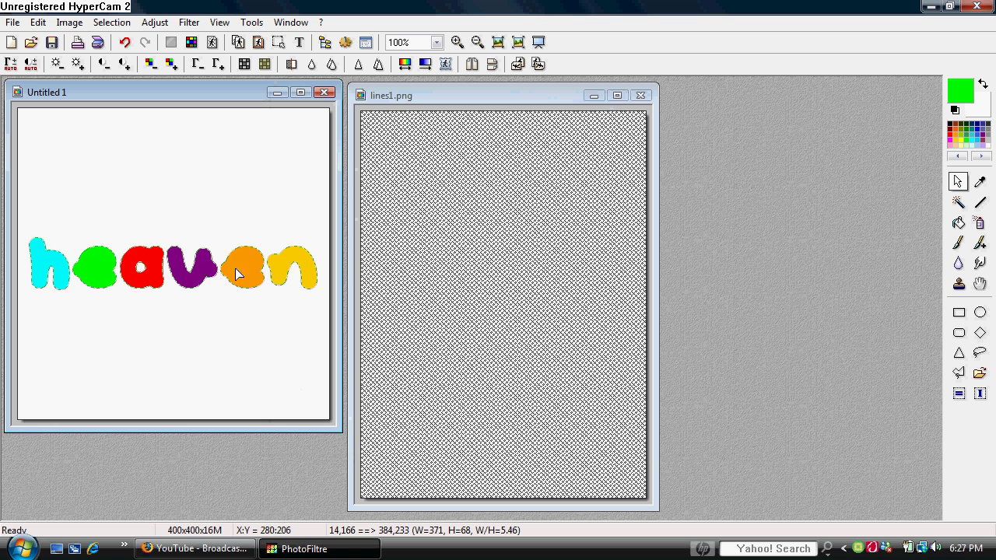
pyautogui.click(189, 22)
pyautogui.moveTo(303, 190)
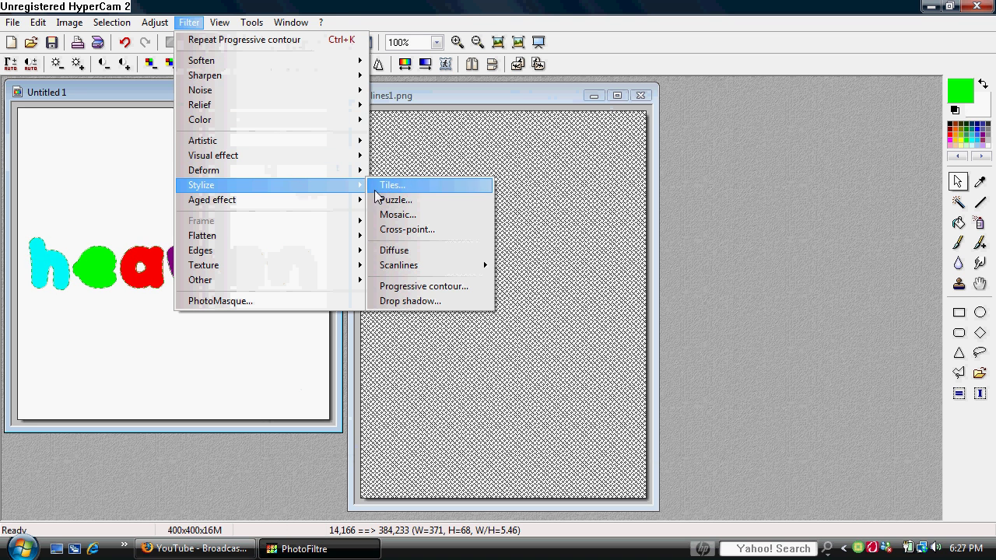
pyautogui.click(434, 288)
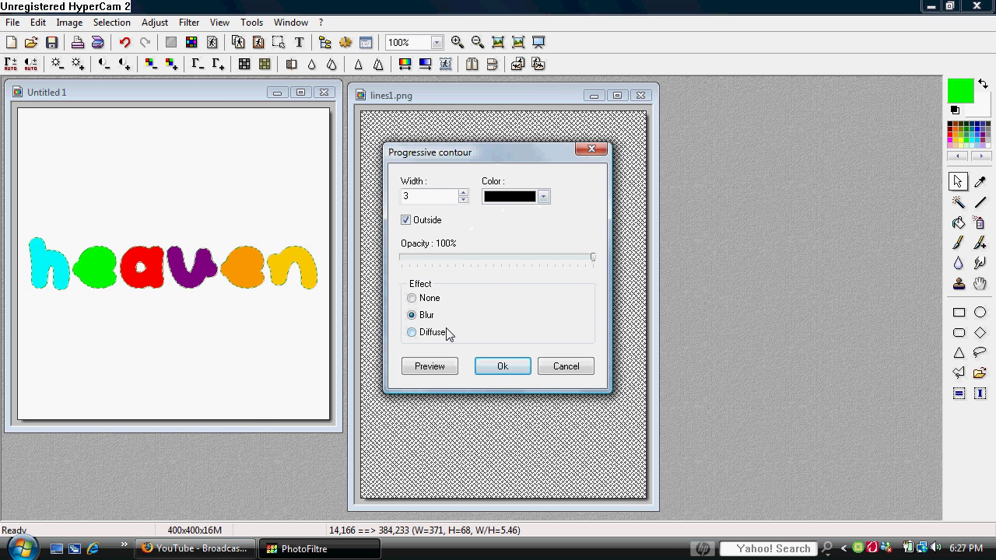
pyautogui.click(505, 370)
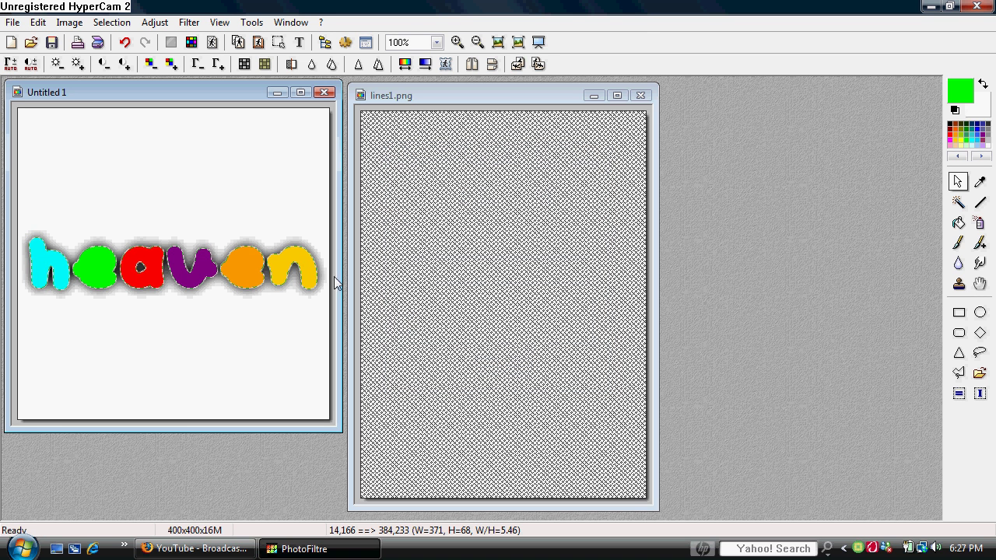
# - Copy the selected heaven word and its selection shape from Untitled 1
pyautogui.rightClick(220, 270)
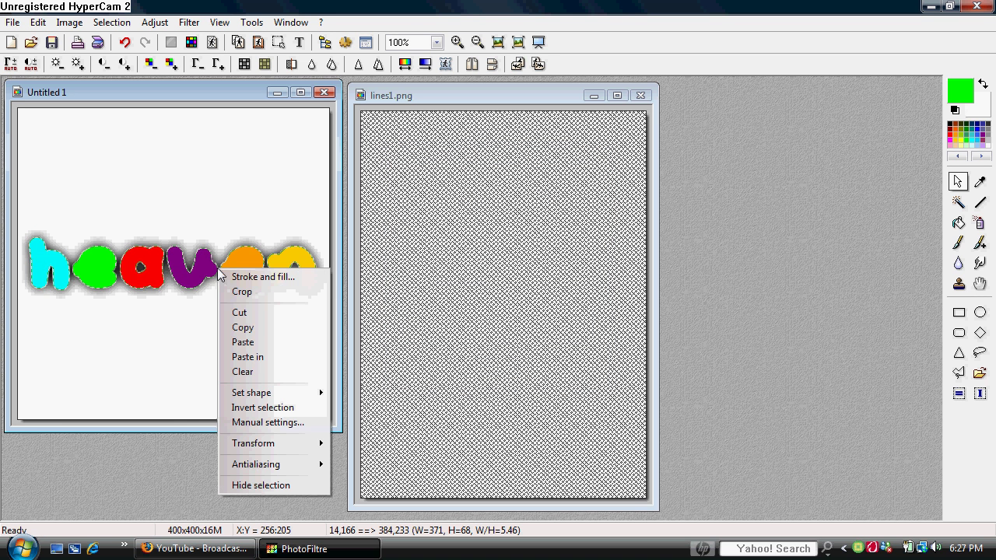
pyautogui.click(262, 328)
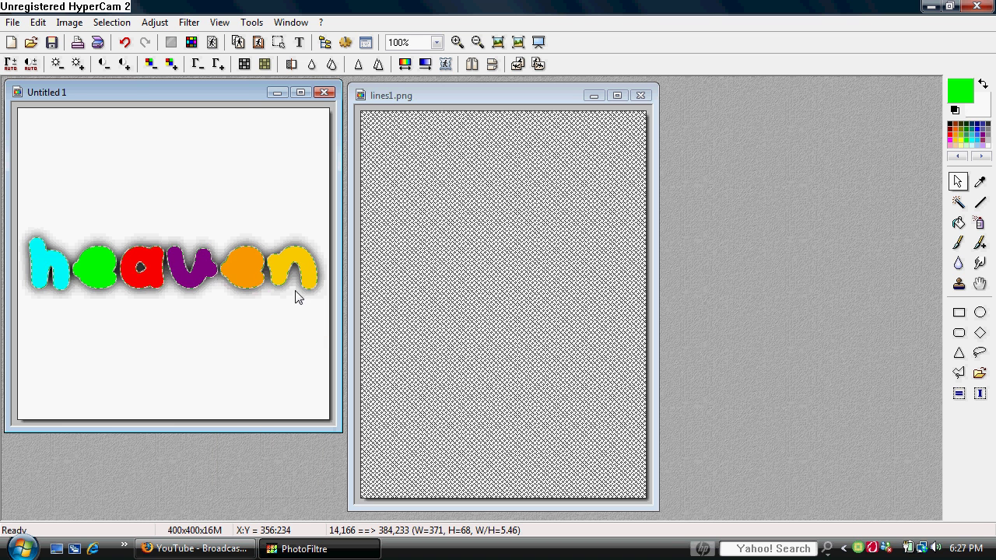
pyautogui.click(111, 23)
pyautogui.click(207, 256)
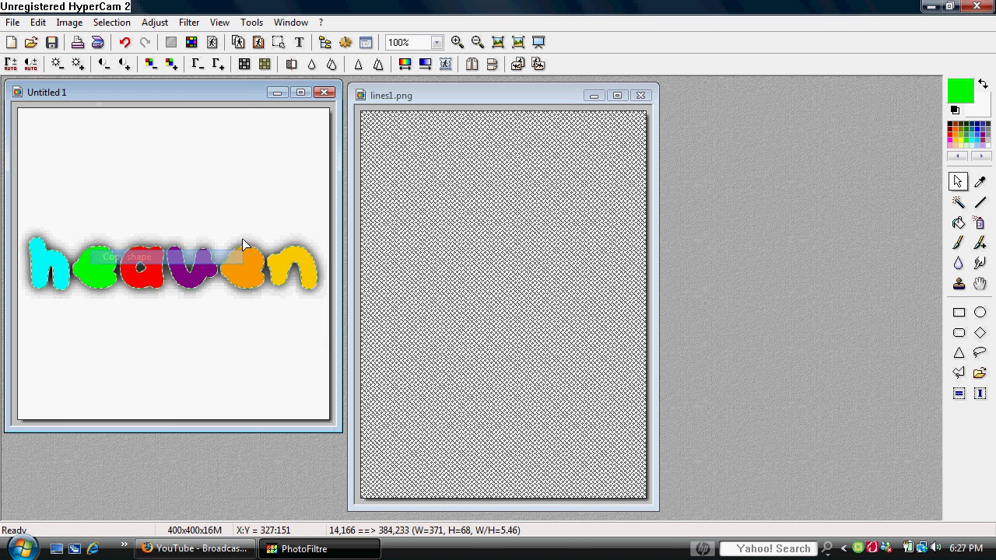
# - Paste heaven into lines1.png, paste the selection shape, and expand it by 2
pyautogui.click(451, 199)
pyautogui.rightClick(451, 200)
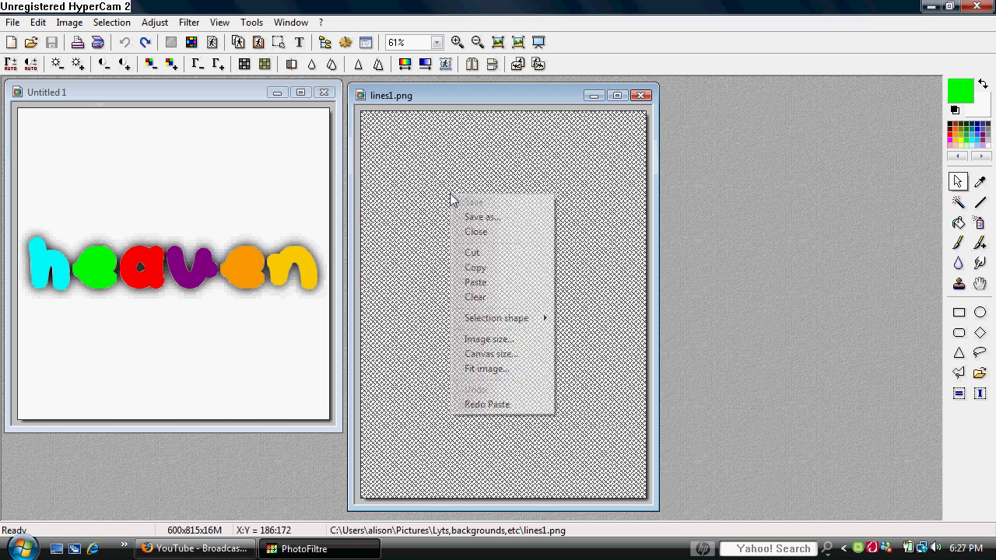
pyautogui.click(504, 283)
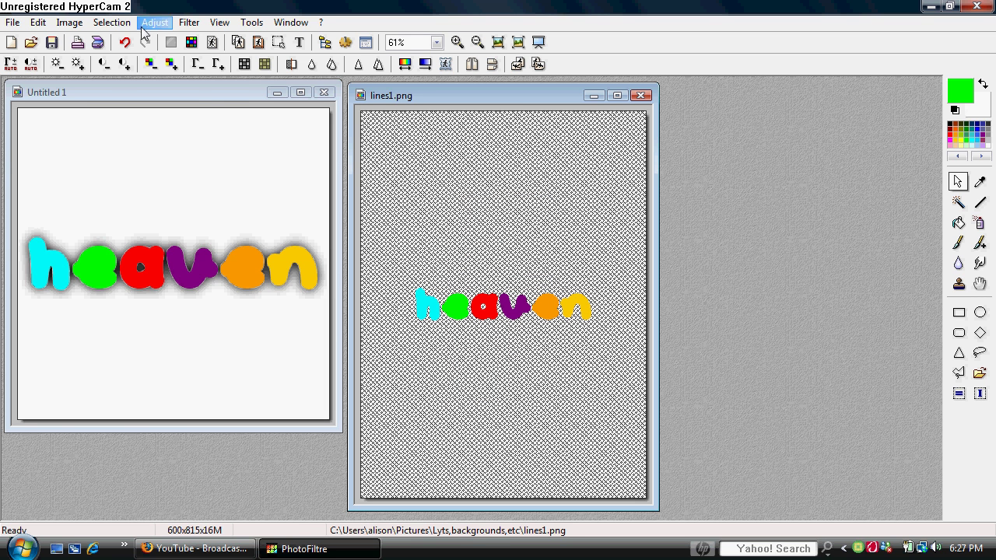
pyautogui.click(117, 22)
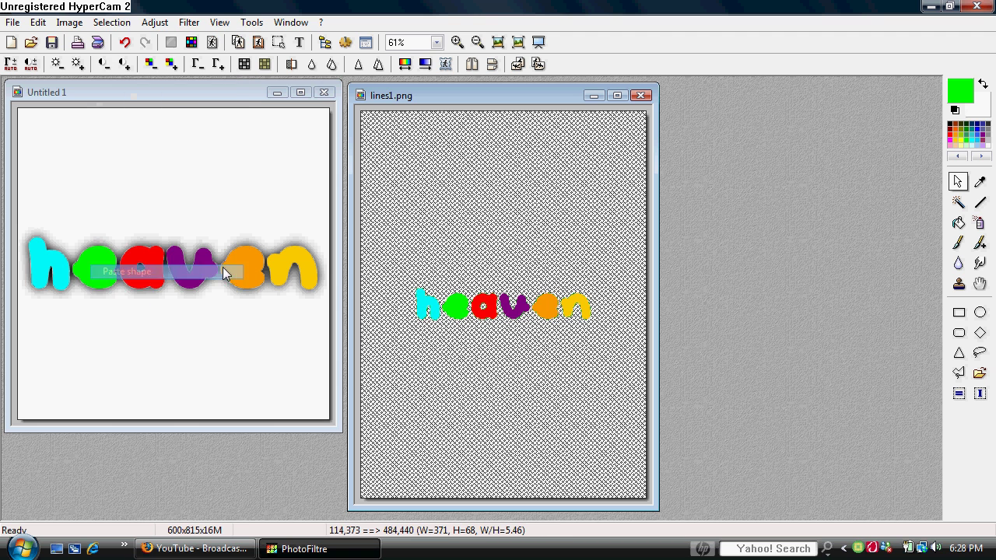
pyautogui.click(175, 272)
pyautogui.click(112, 22)
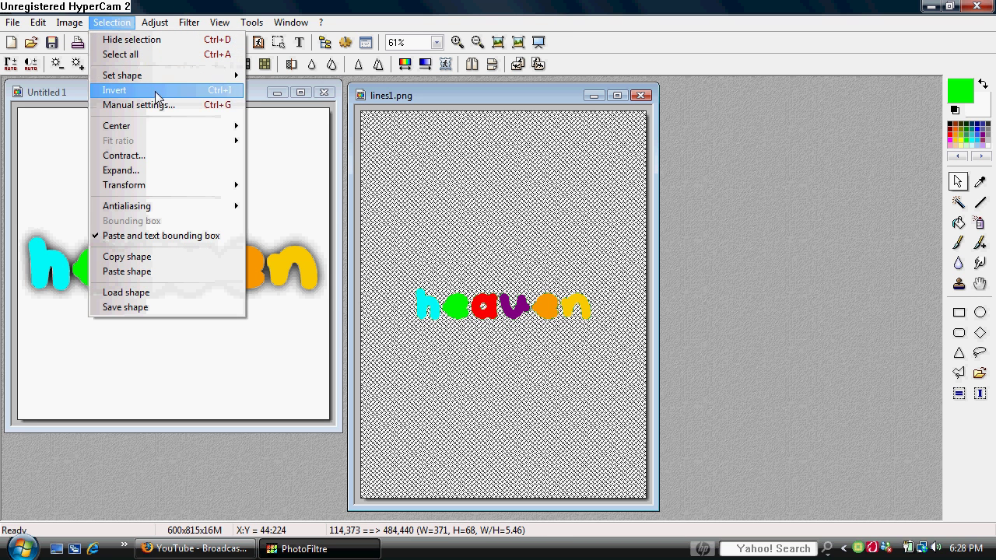
pyautogui.click(194, 170)
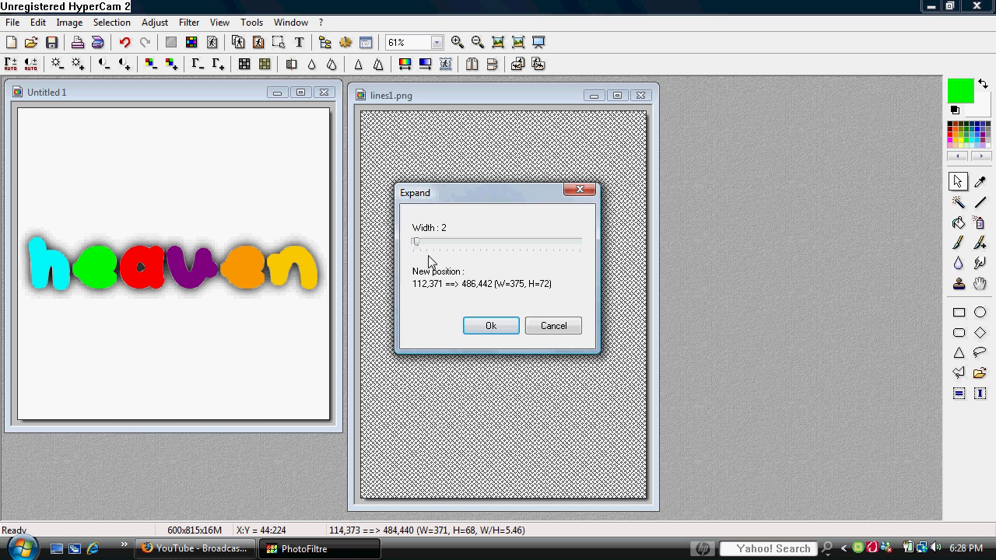
pyautogui.click(486, 325)
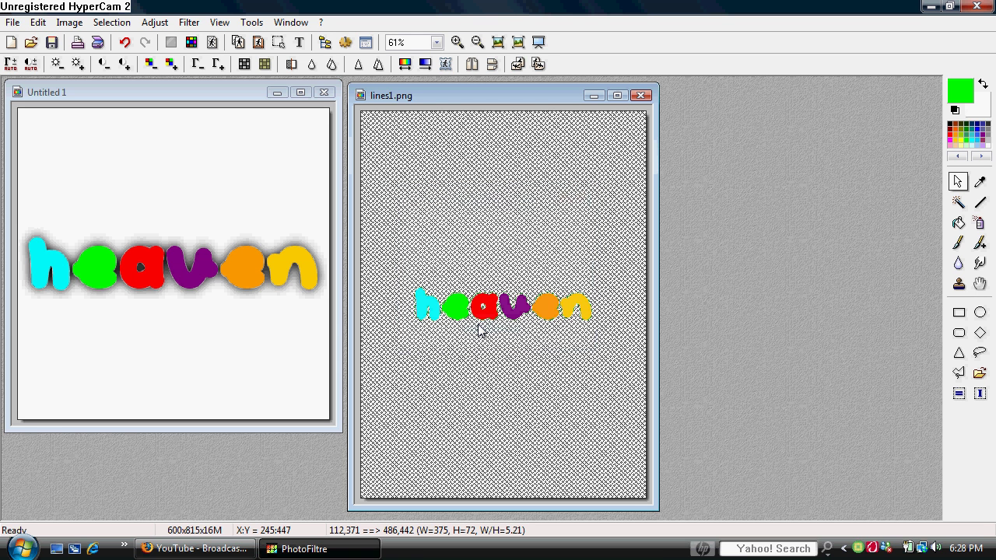
# - Copy the expanded lines1.png selection and paste it back into Untitled 1
pyautogui.rightClick(464, 319)
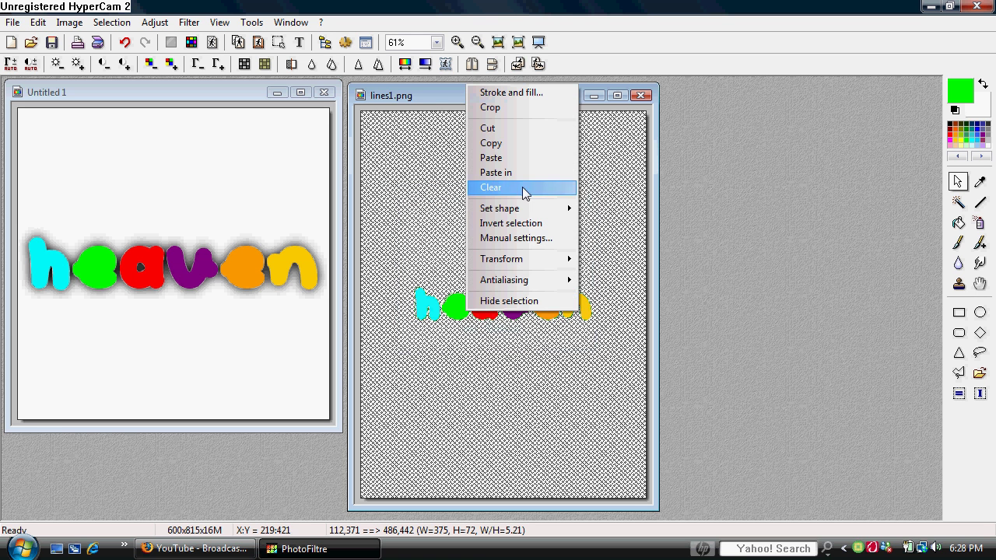
pyautogui.click(508, 143)
pyautogui.click(232, 211)
pyautogui.rightClick(233, 209)
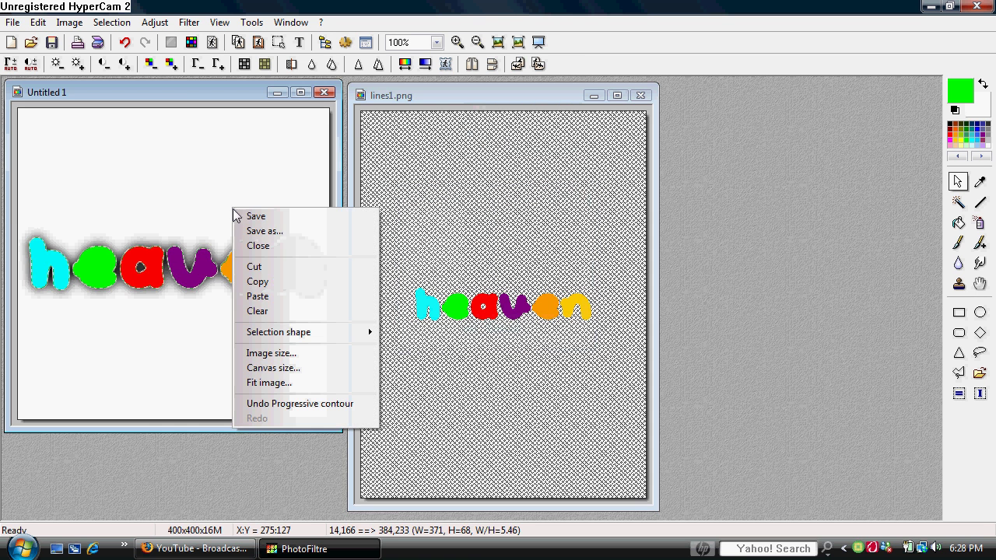
pyautogui.click(302, 296)
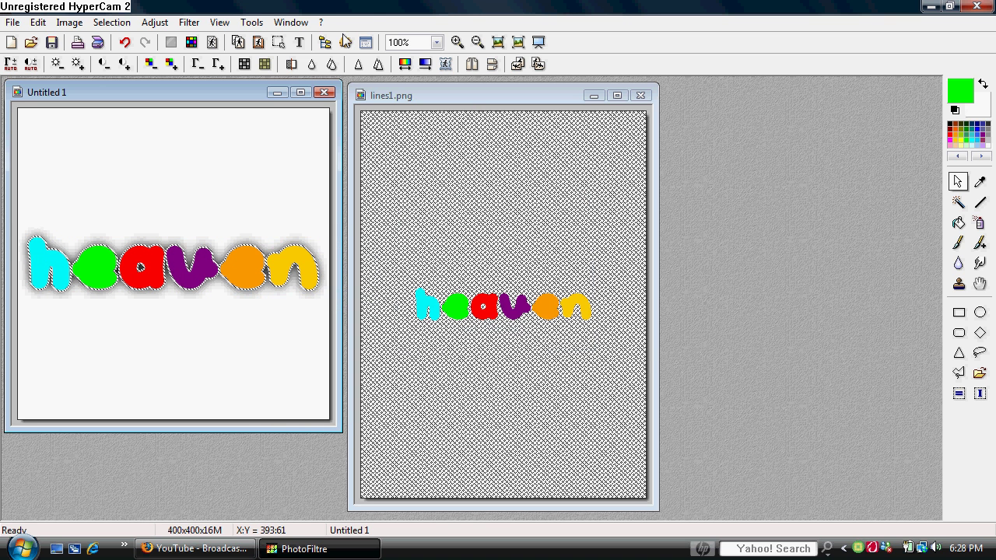
# - Add a '(c)' copyright line with its number in Pea Courtney 33, placed above heaven
pyautogui.click(298, 42)
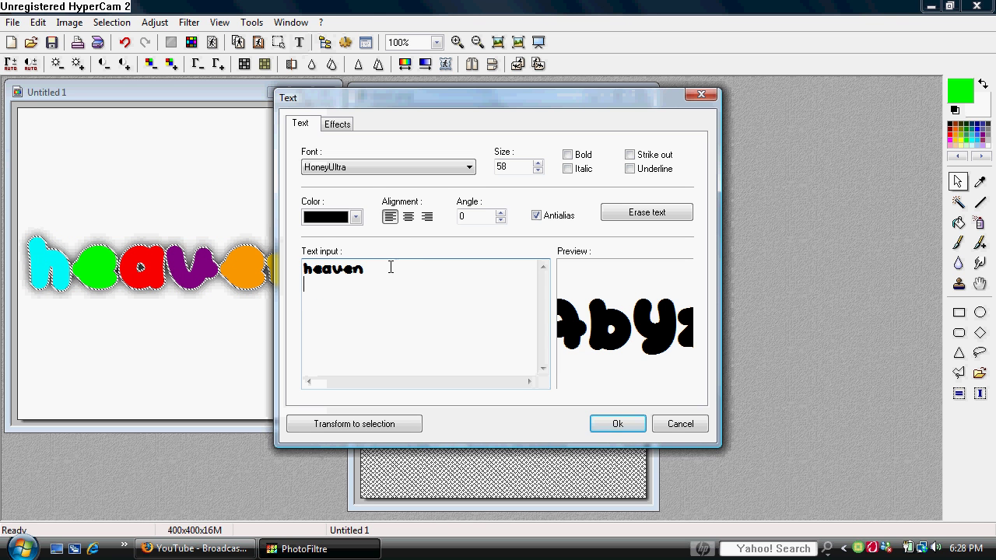
pyautogui.moveTo(391, 267); pyautogui.dragTo(201, 245)
pyautogui.write('(c)87406')
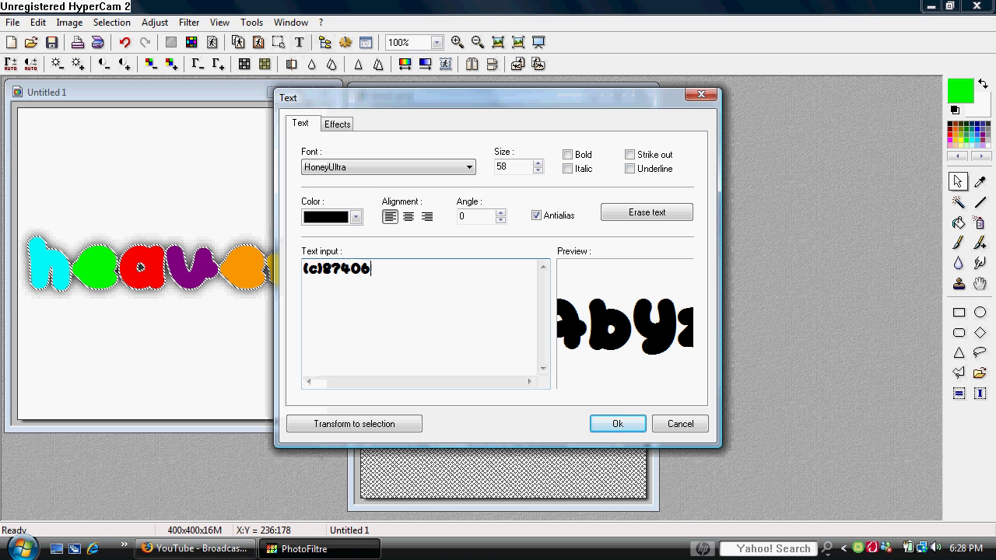
pyautogui.write('5155')
pyautogui.click(330, 168)
pyautogui.scroll(-10, 330, 173)
pyautogui.click(330, 190)
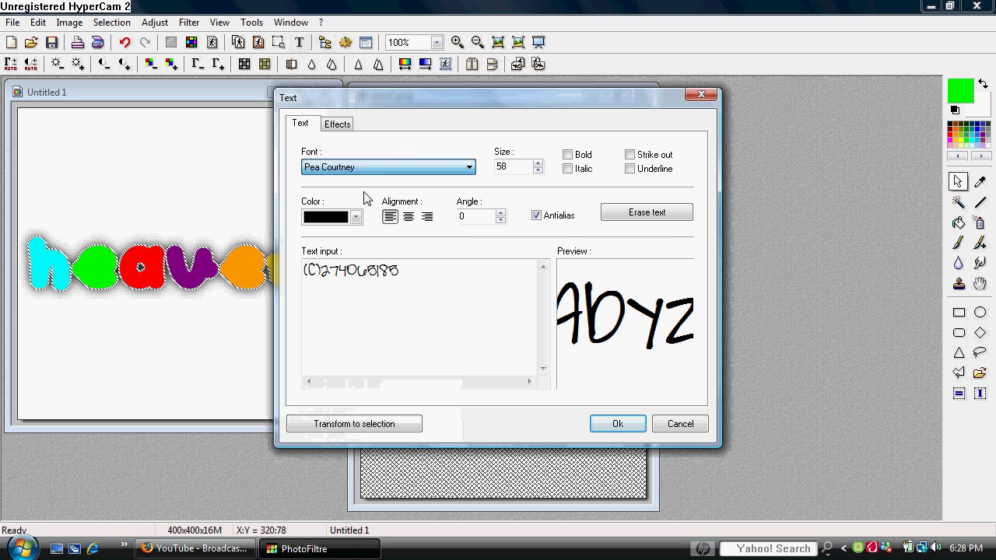
pyautogui.press('Tab')
pyautogui.write('33')
pyautogui.click(617, 423)
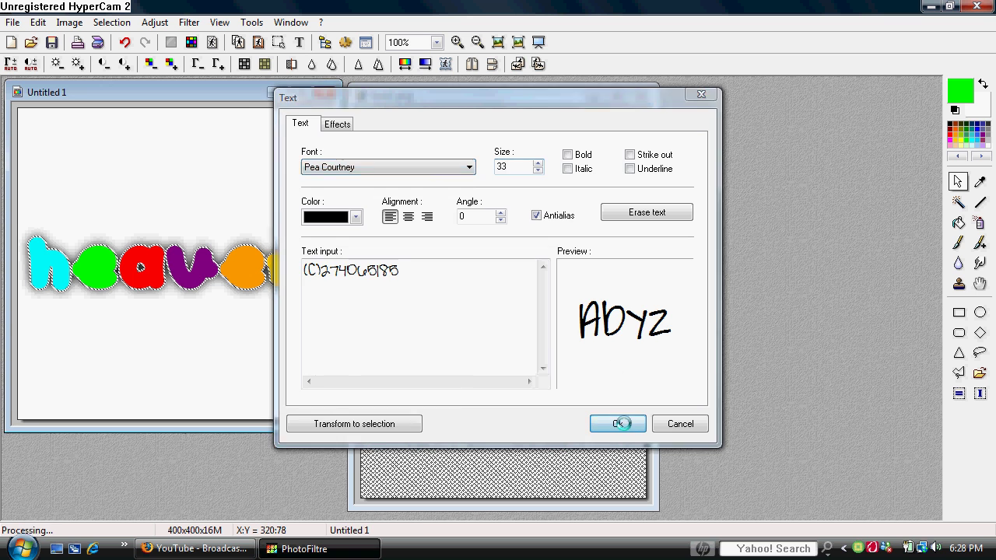
pyautogui.moveTo(224, 265); pyautogui.dragTo(233, 210)
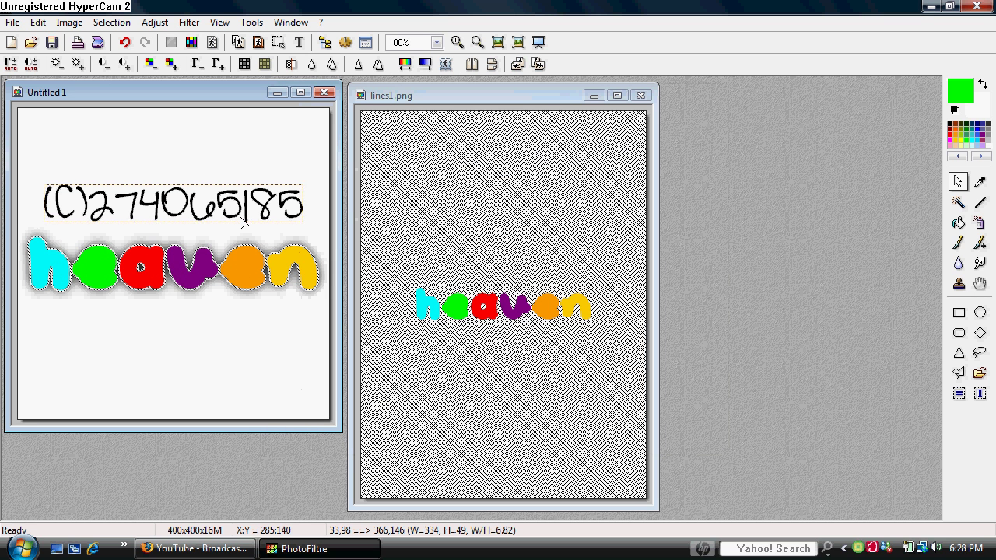
pyautogui.click(241, 222)
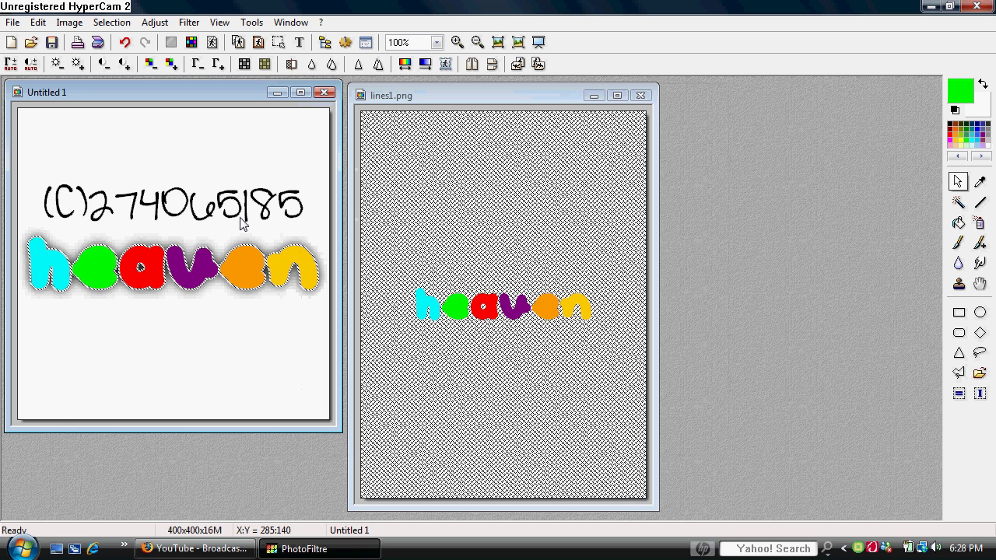